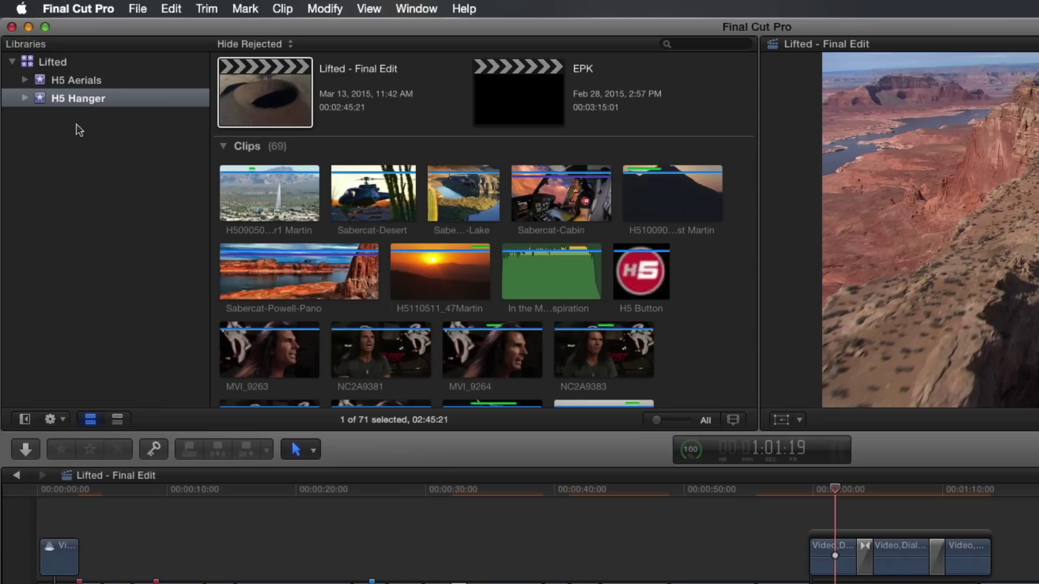
# Step: Select the H5 Hanger and H5 Aerials events plus the Aerials Stringout Snapshot, Aerials Stringout and My Music Edit projects
pyautogui.click(39, 99)
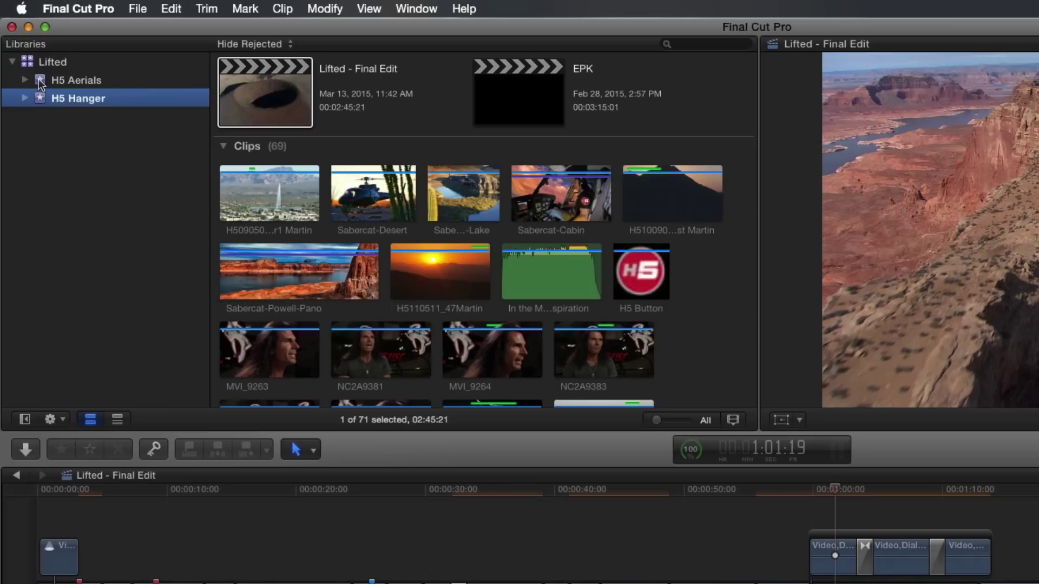
pyautogui.keyDown('super'); pyautogui.click(40, 81); pyautogui.keyUp('super')
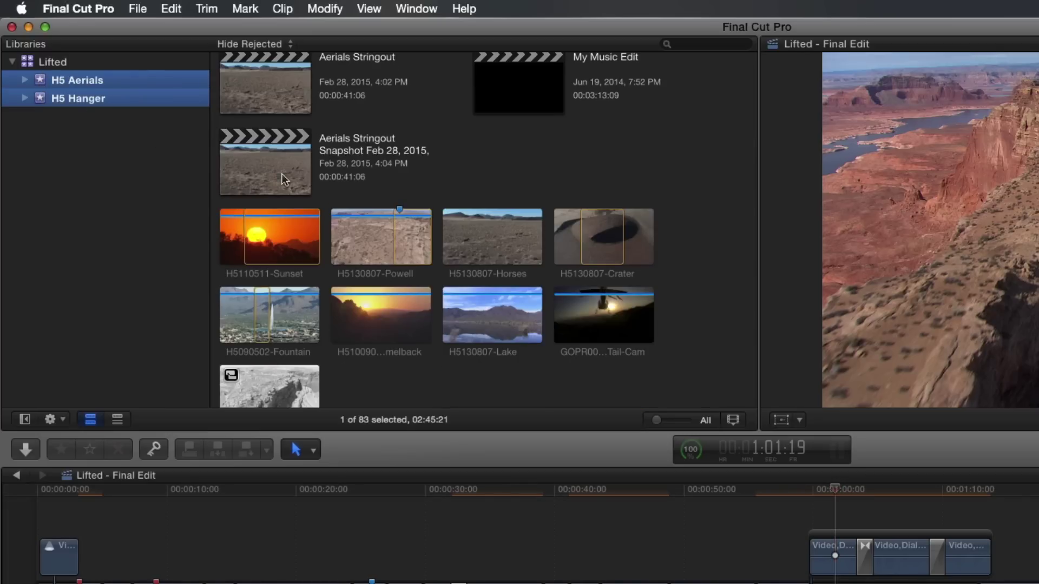
pyautogui.click(281, 174)
pyautogui.keyDown('super'); pyautogui.click(278, 95); pyautogui.keyUp('super')
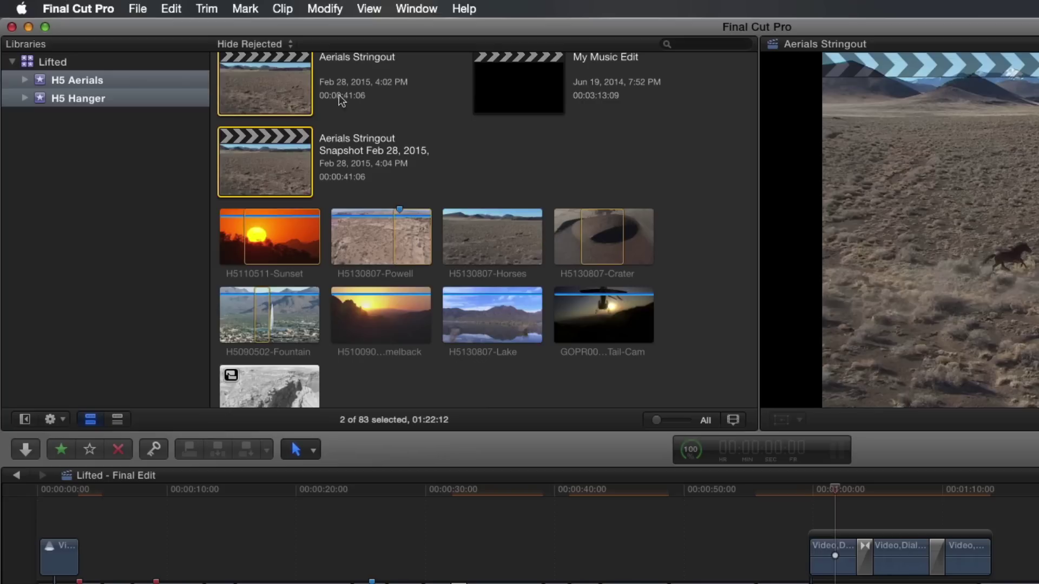
pyautogui.keyDown('super'); pyautogui.click(509, 95); pyautogui.keyUp('super')
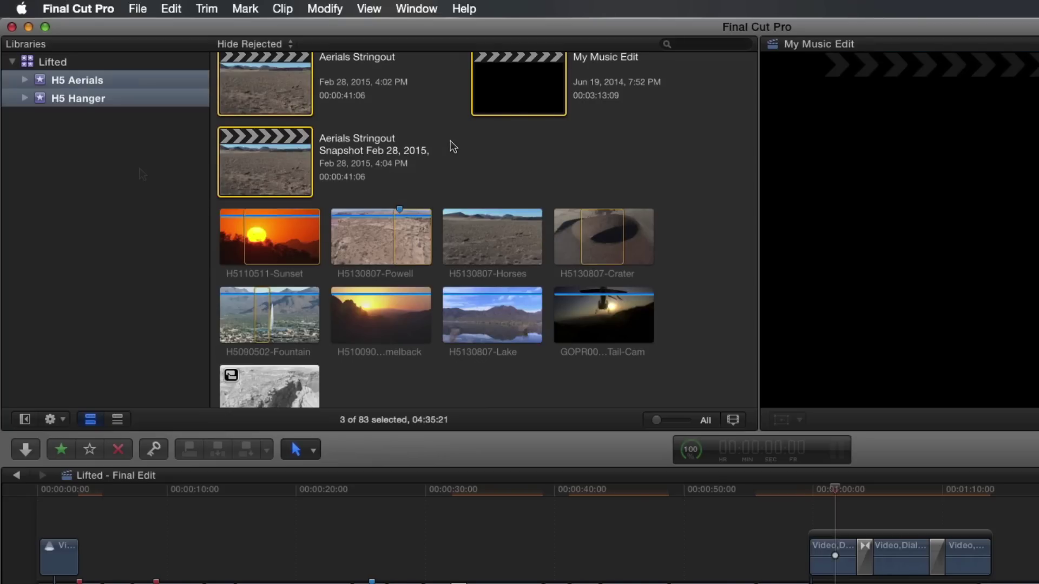
# Step: Check File > Copy Events to Library without copying, then select the whole Lifted library
pyautogui.click(140, 170)
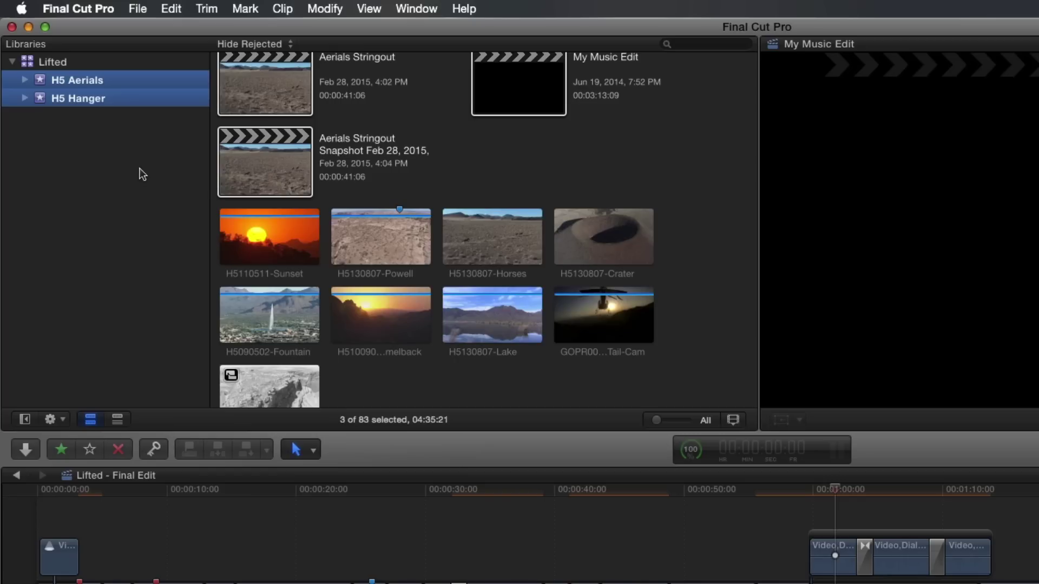
pyautogui.click(139, 9)
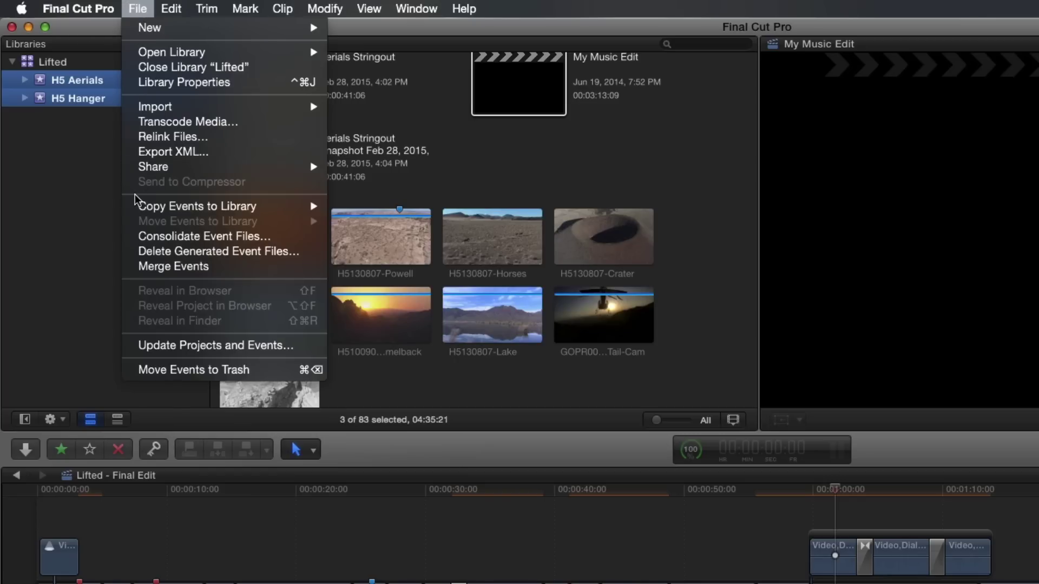
pyautogui.moveTo(134, 208)
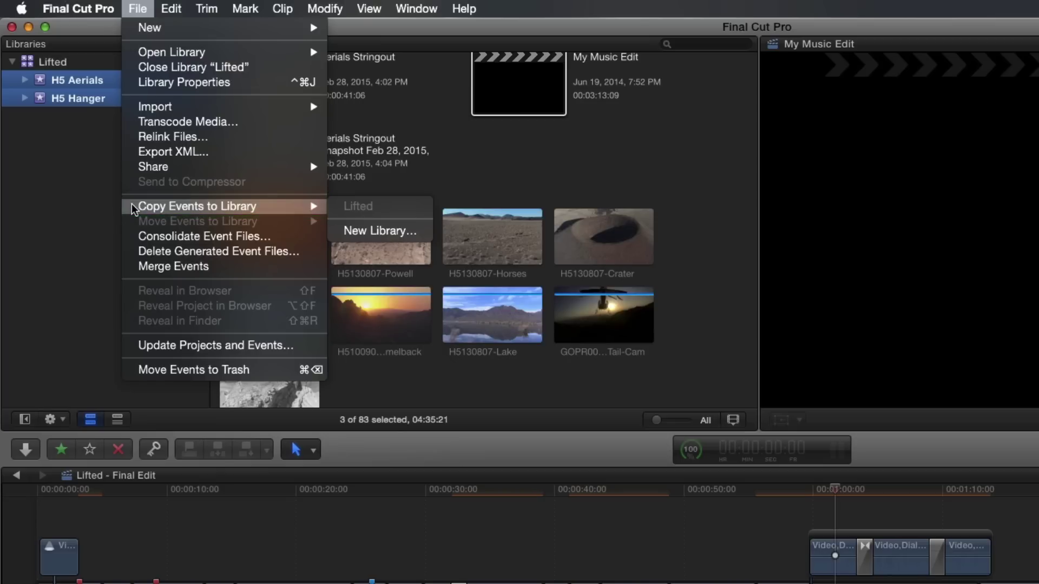
pyautogui.click(86, 197)
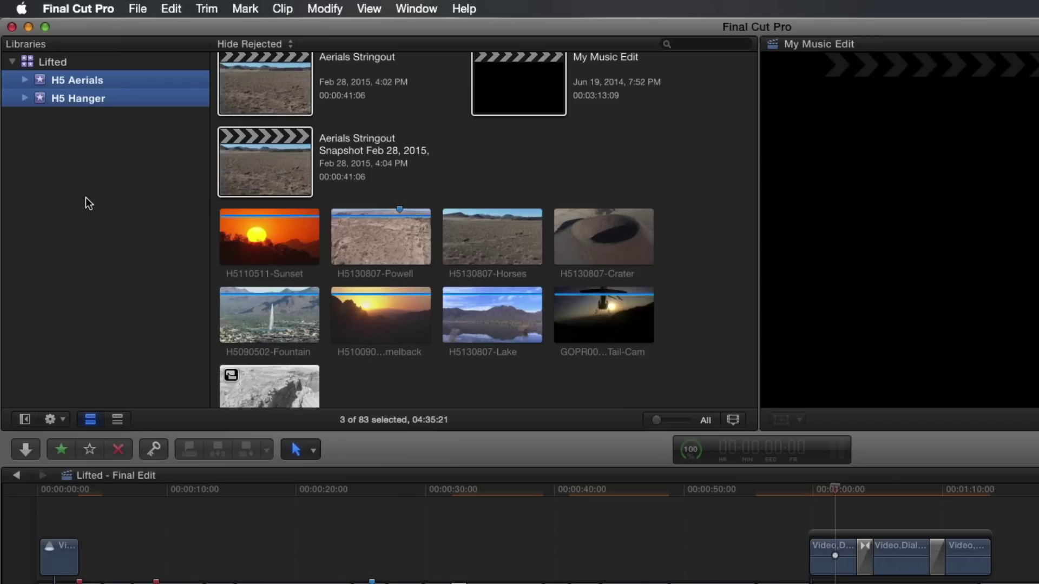
pyautogui.click(86, 197)
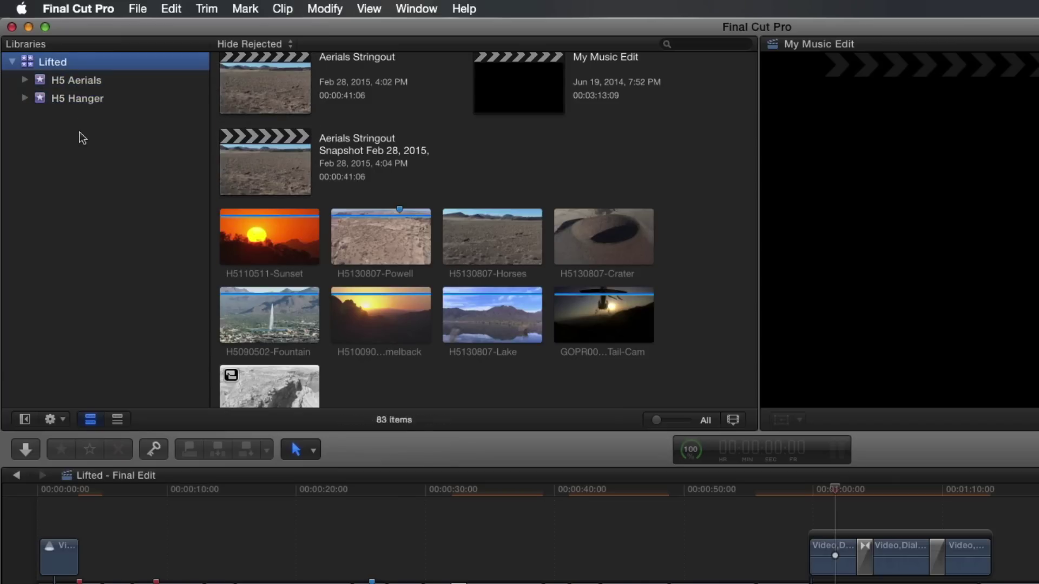
# Step: Select Lifted - Final Edit in H5 Hanger and check Copy Project to Library without copying
pyautogui.click(77, 99)
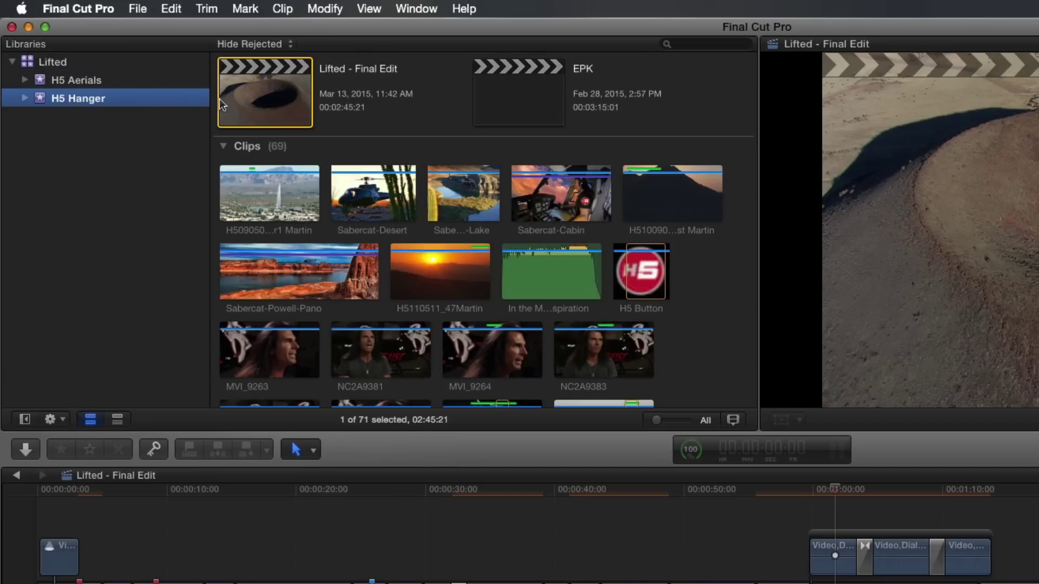
pyautogui.click(259, 102)
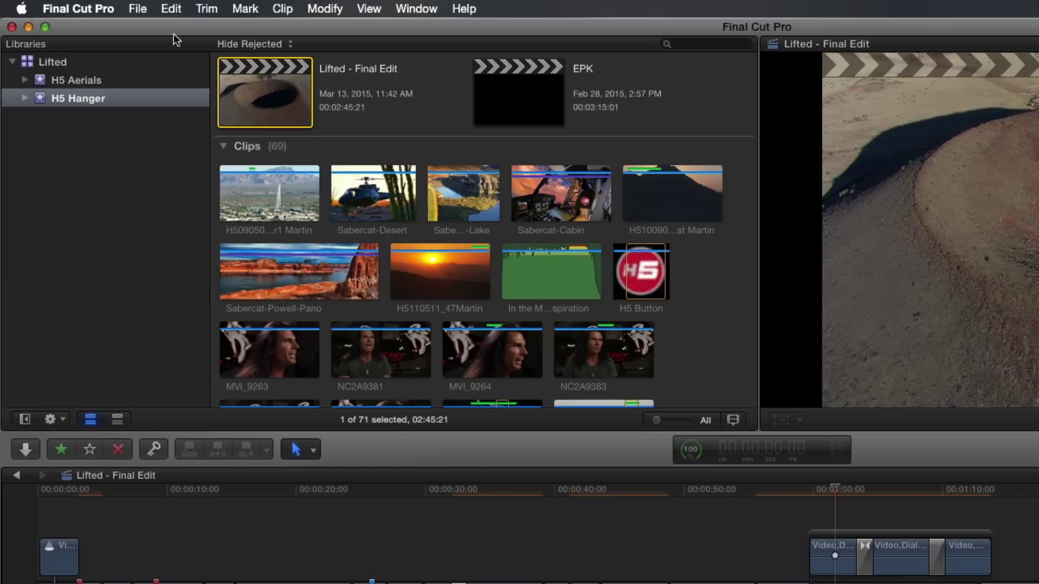
pyautogui.click(138, 10)
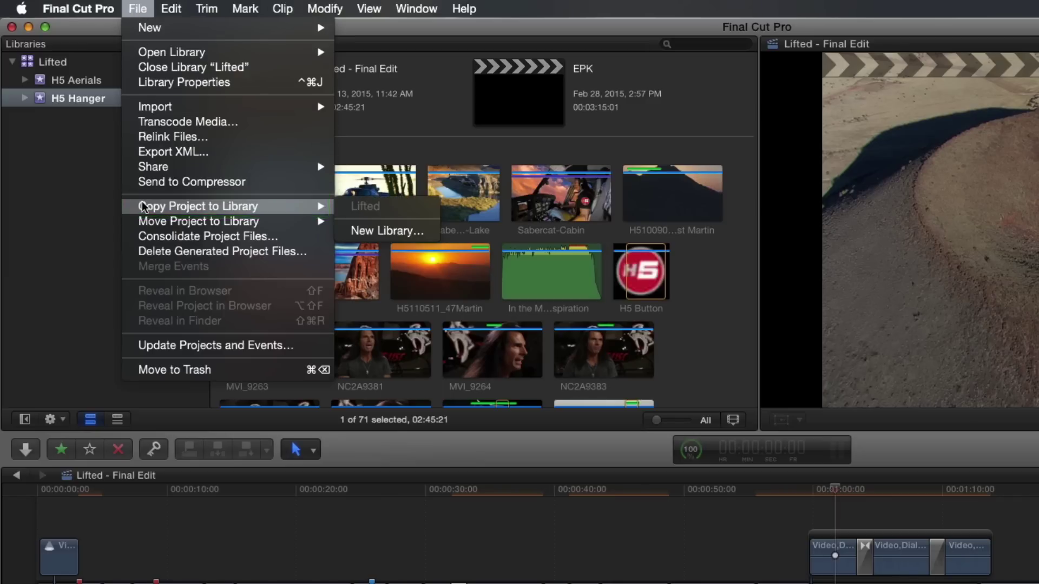
pyautogui.click(88, 107)
# Step: Reselect the H5 Hanger event and check Copy Event to Library, closing it unused
pyautogui.click(51, 99)
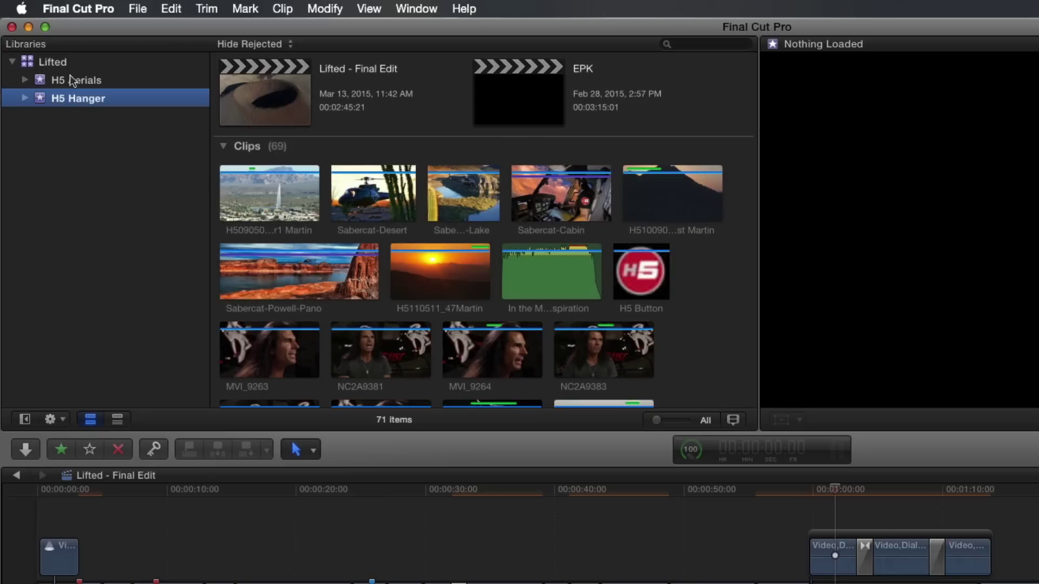
pyautogui.click(136, 10)
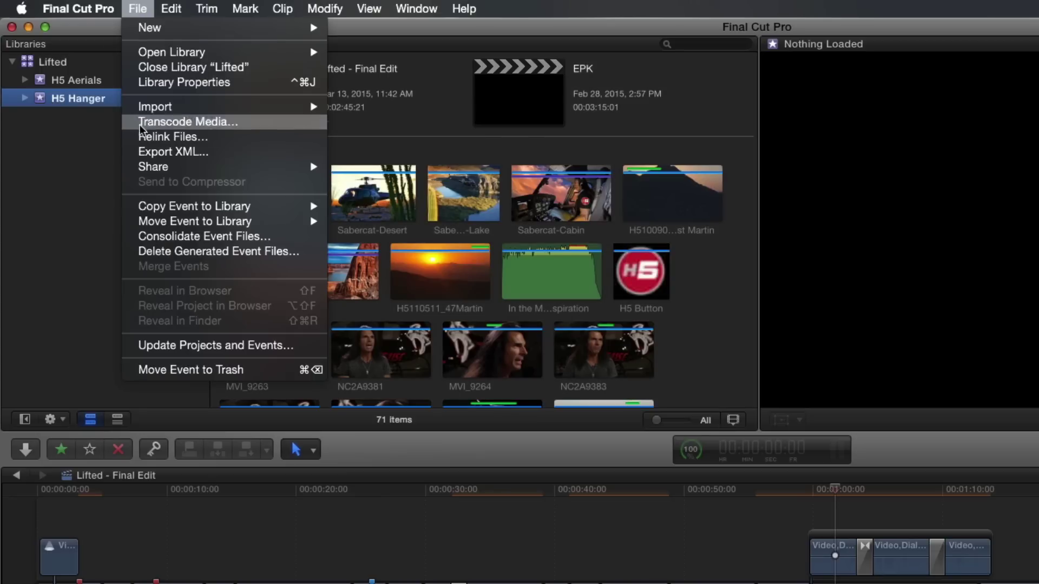
pyautogui.moveTo(129, 204)
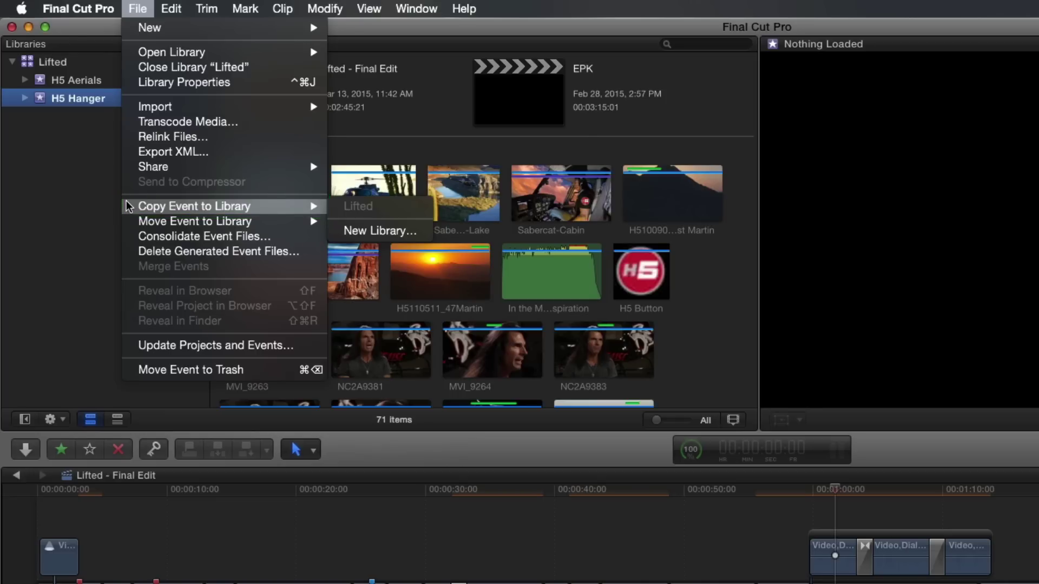
pyautogui.click(85, 195)
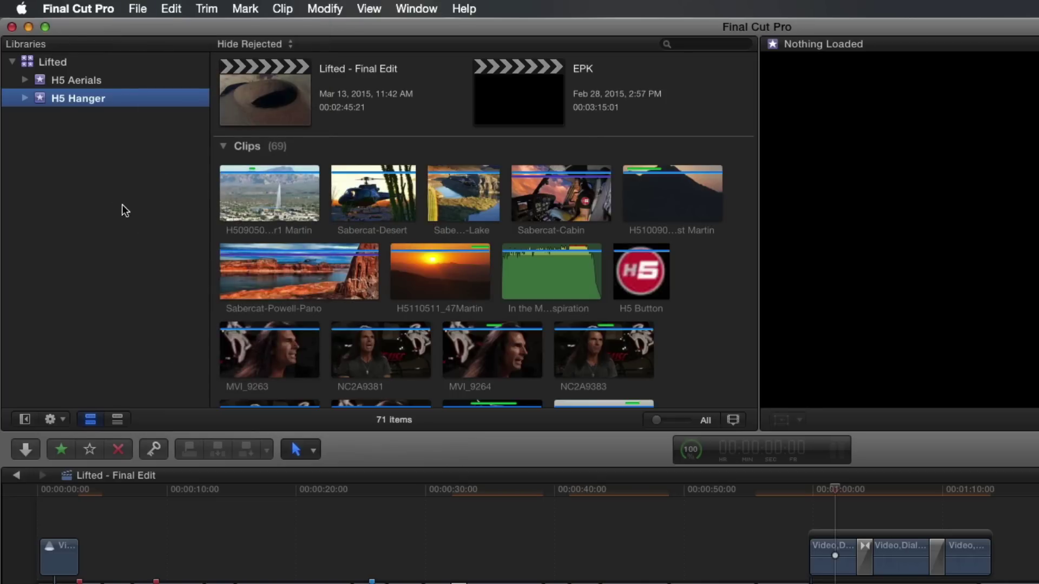
# Step: Expand H5 Hanger, view Friday Afternoon, Friday Morning Roof Shots, Graphics, Hanger and Mitch, then all 71 items
pyautogui.scroll(-10, 350, 206)
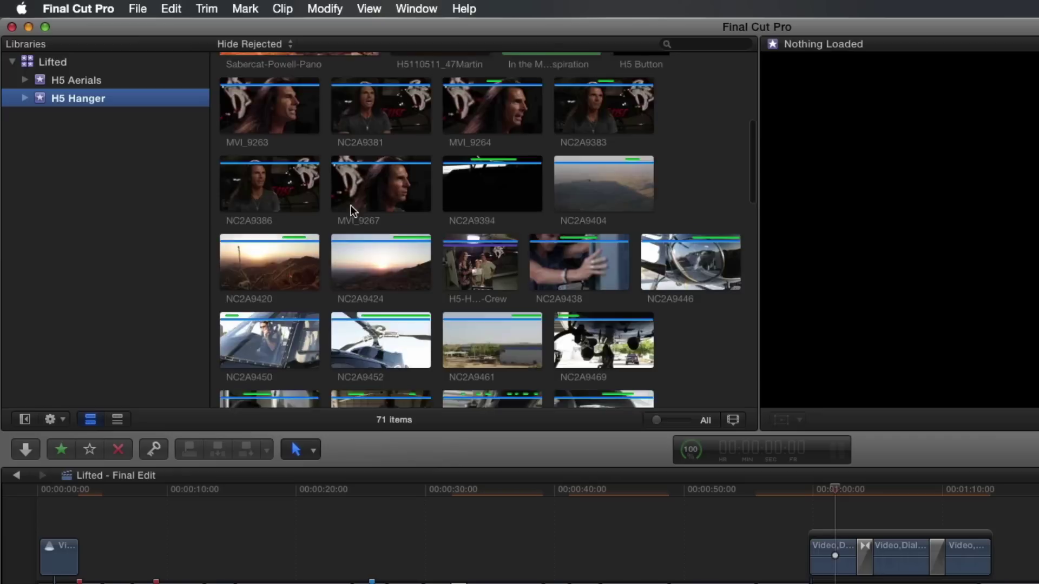
pyautogui.scroll(-10, 350, 206)
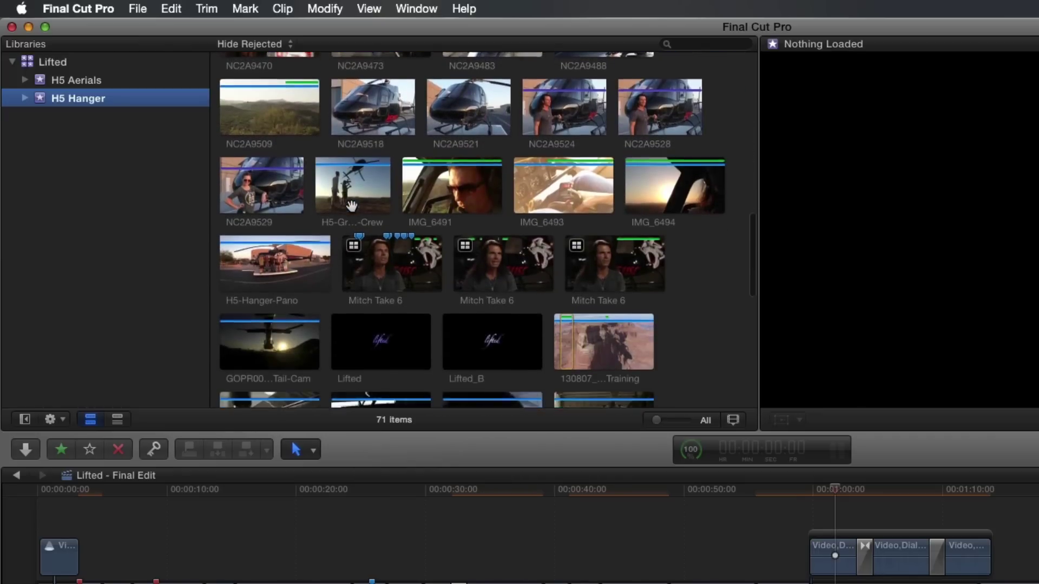
pyautogui.scroll(-5, 352, 206)
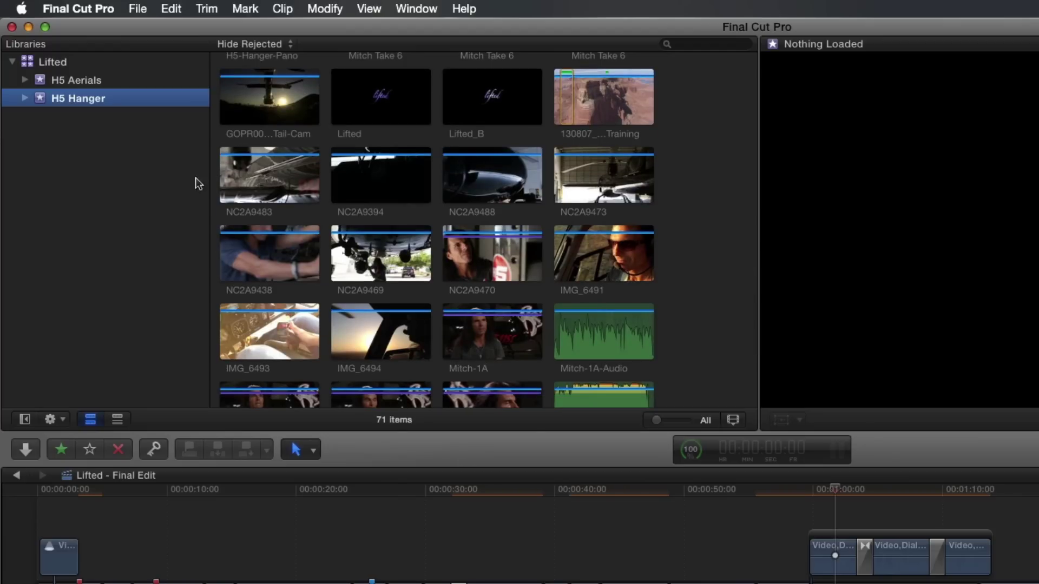
pyautogui.click(25, 98)
pyautogui.click(65, 136)
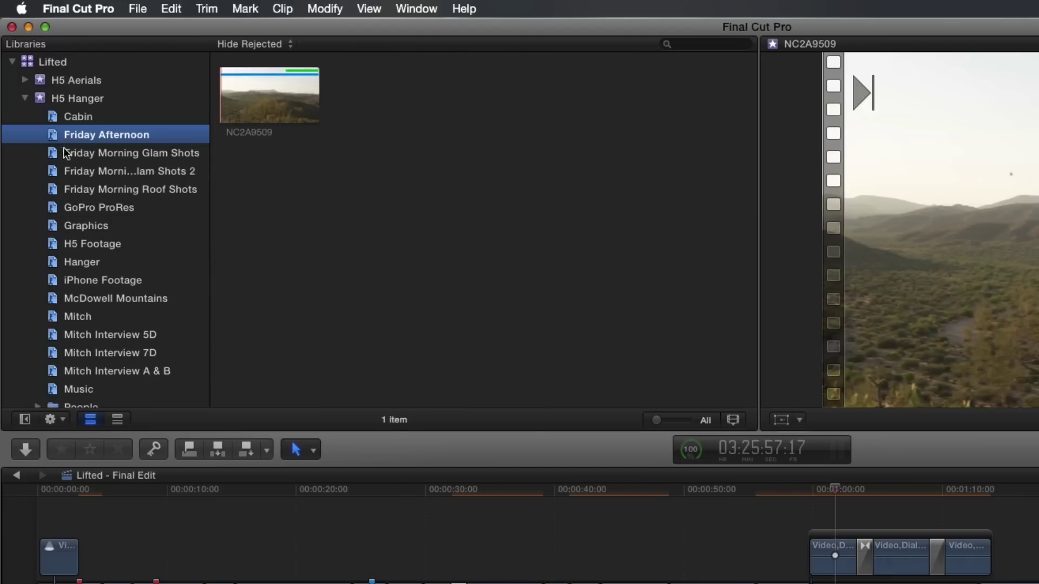
pyautogui.click(63, 189)
pyautogui.click(63, 226)
pyautogui.click(64, 262)
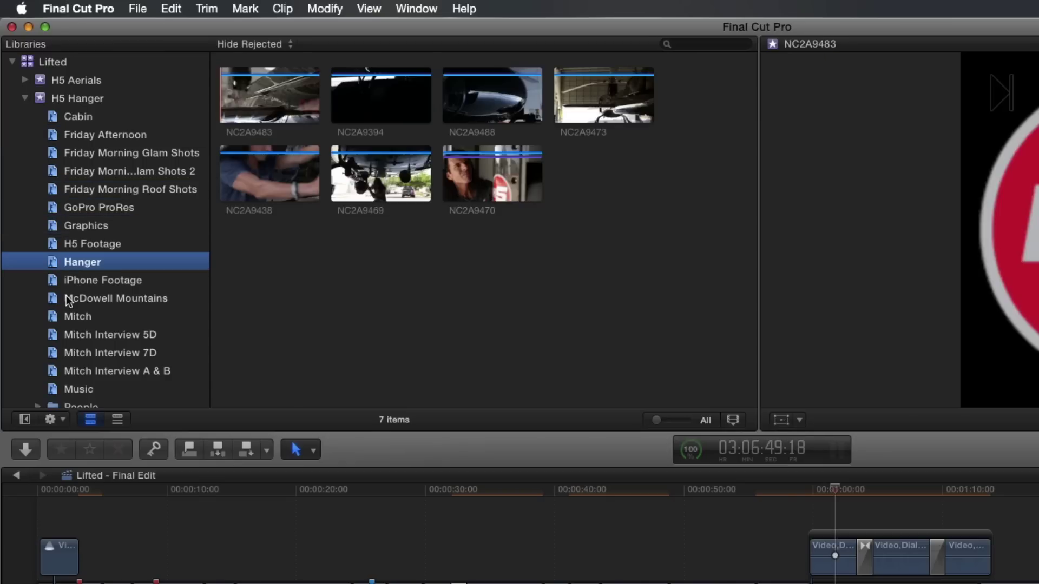
pyautogui.click(67, 316)
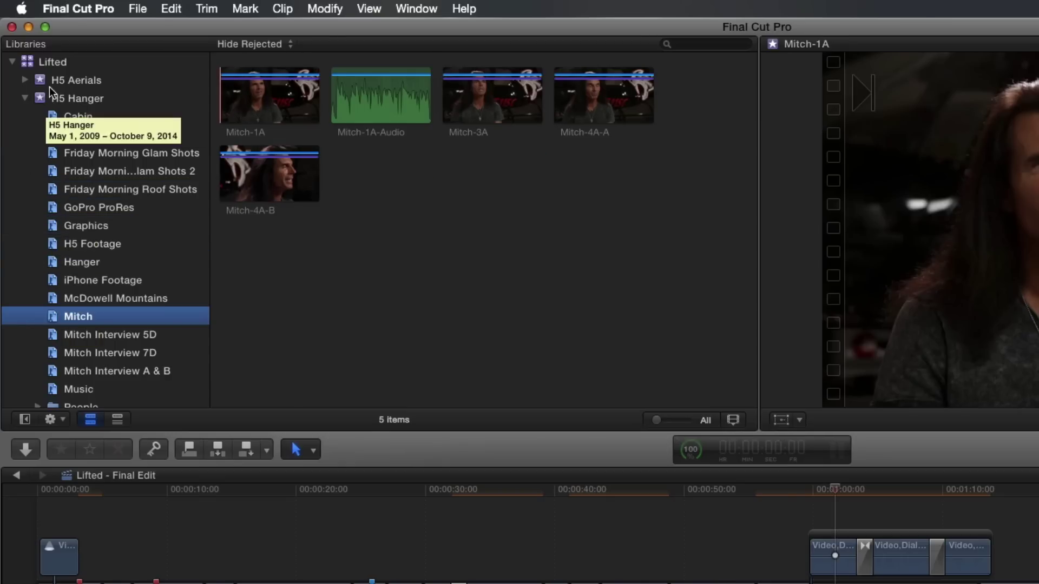
pyautogui.click(39, 101)
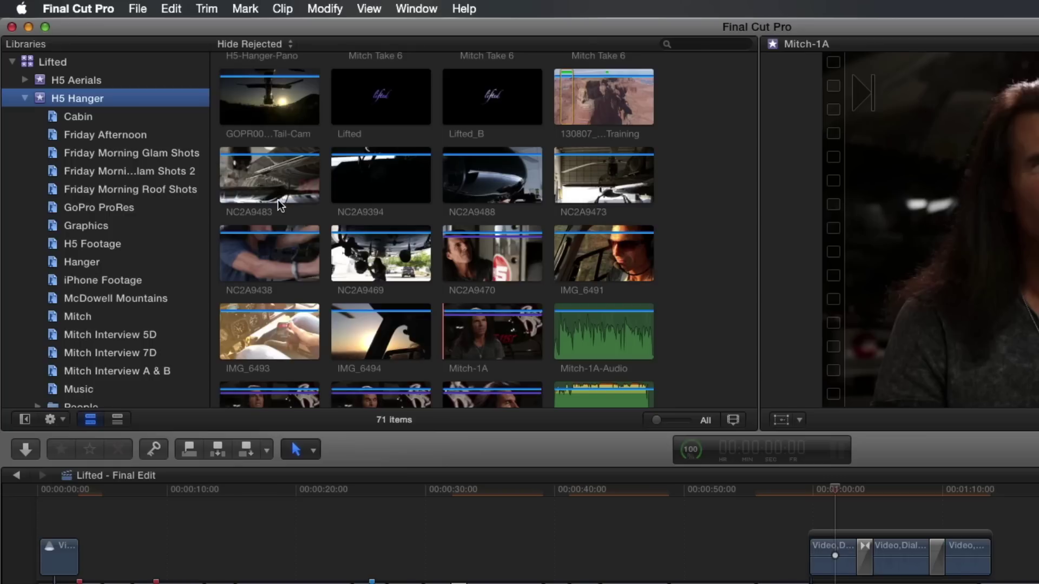
# Step: Copy the Lifted - Final Edit project to a new library named 'H5 Productions Archive'
pyautogui.scroll(10, 278, 199)
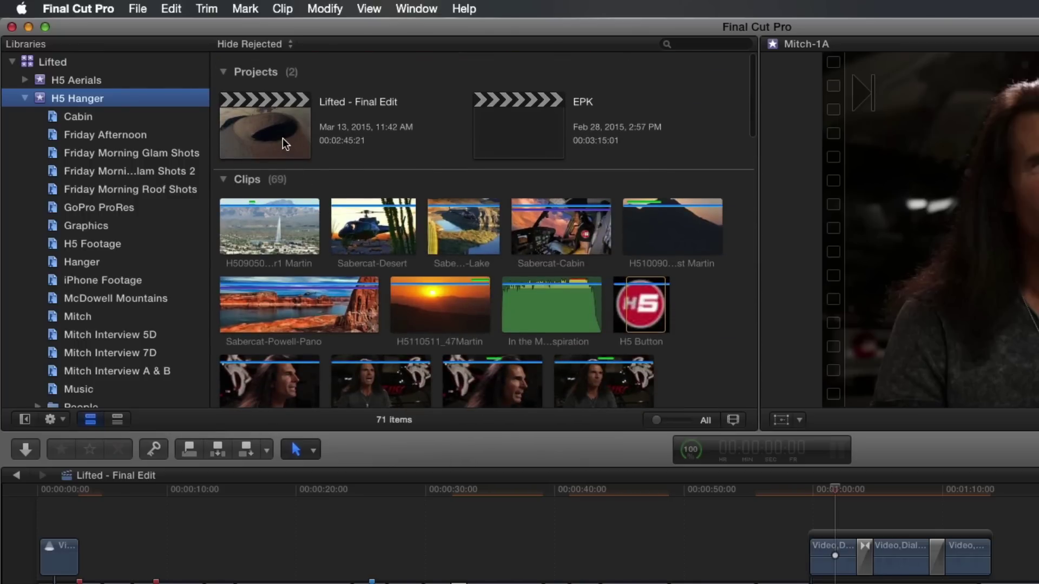
pyautogui.click(281, 138)
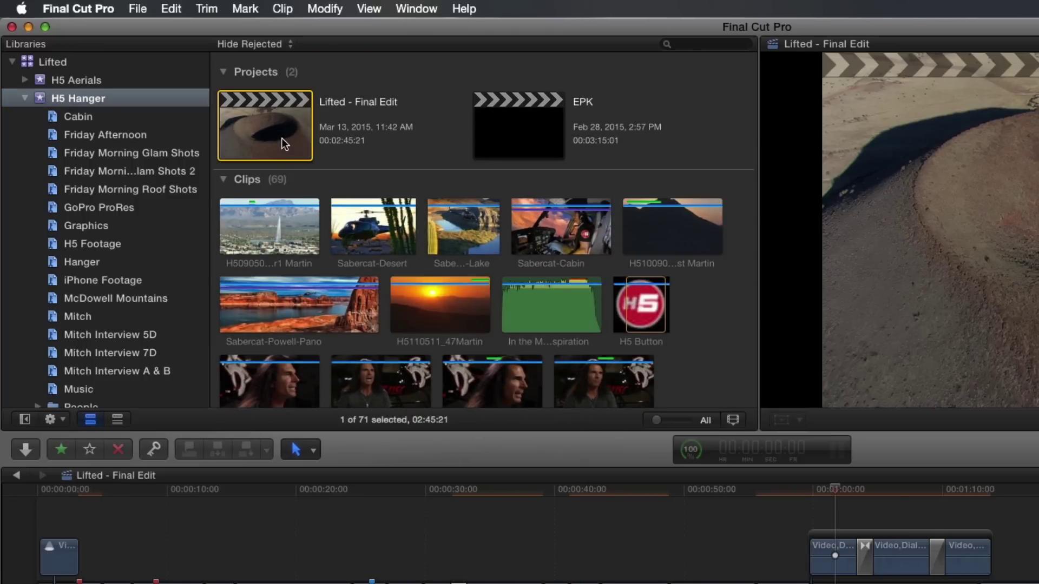
pyautogui.click(139, 9)
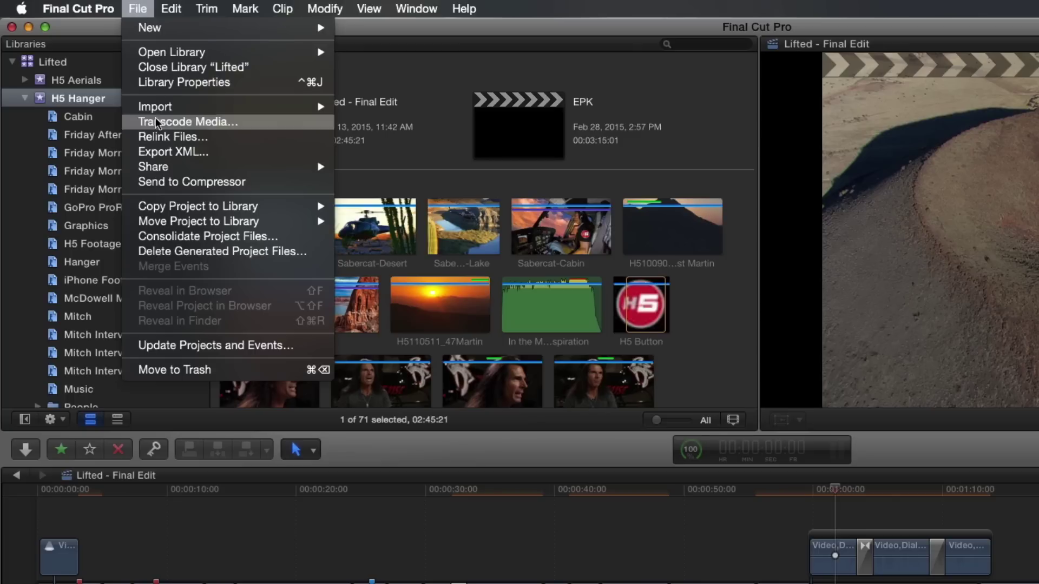
pyautogui.moveTo(165, 203)
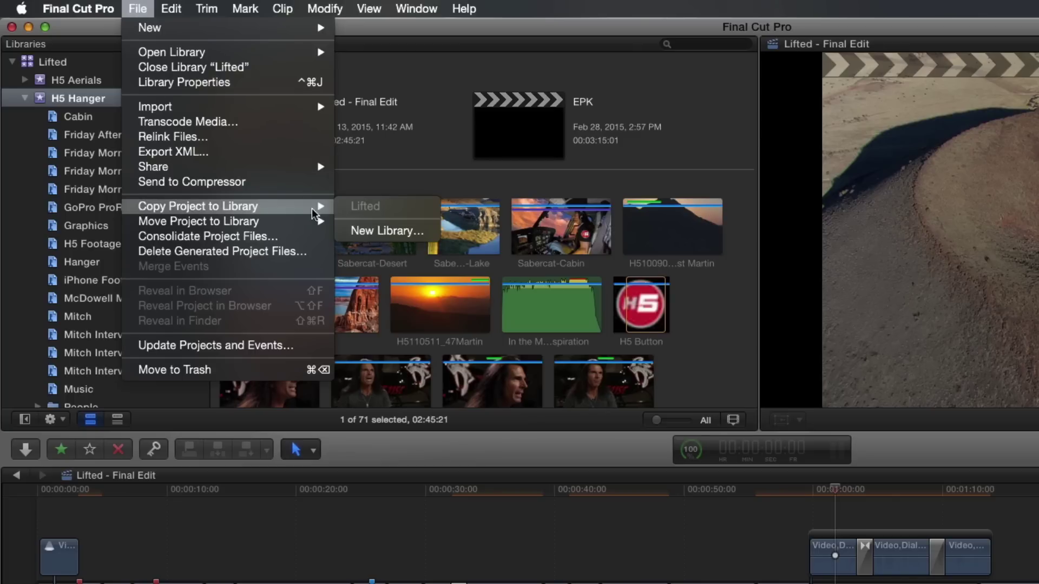
pyautogui.click(360, 234)
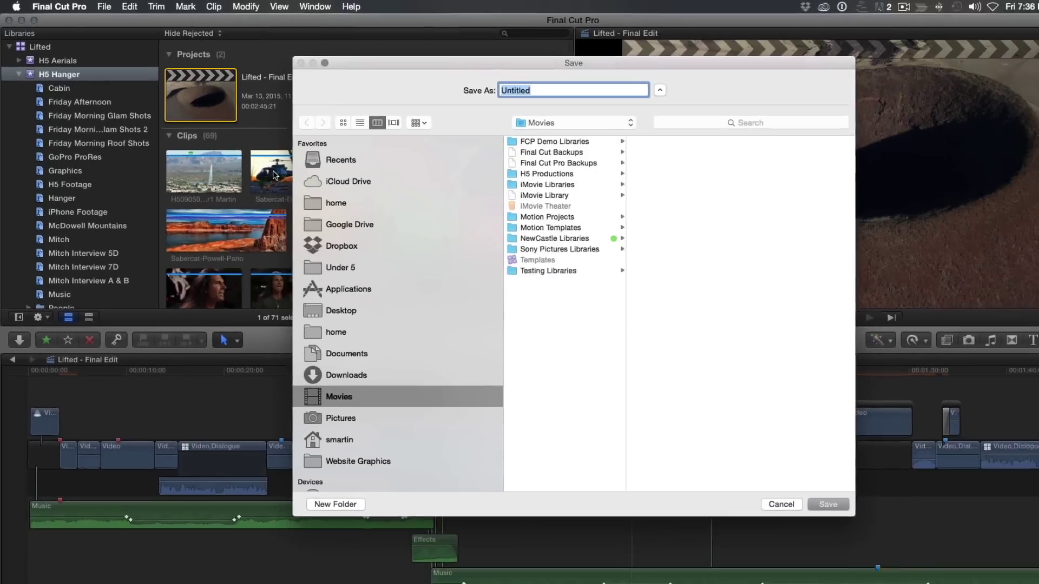
pyautogui.press('BackSpace')
pyautogui.write('H5 Productions Archive')
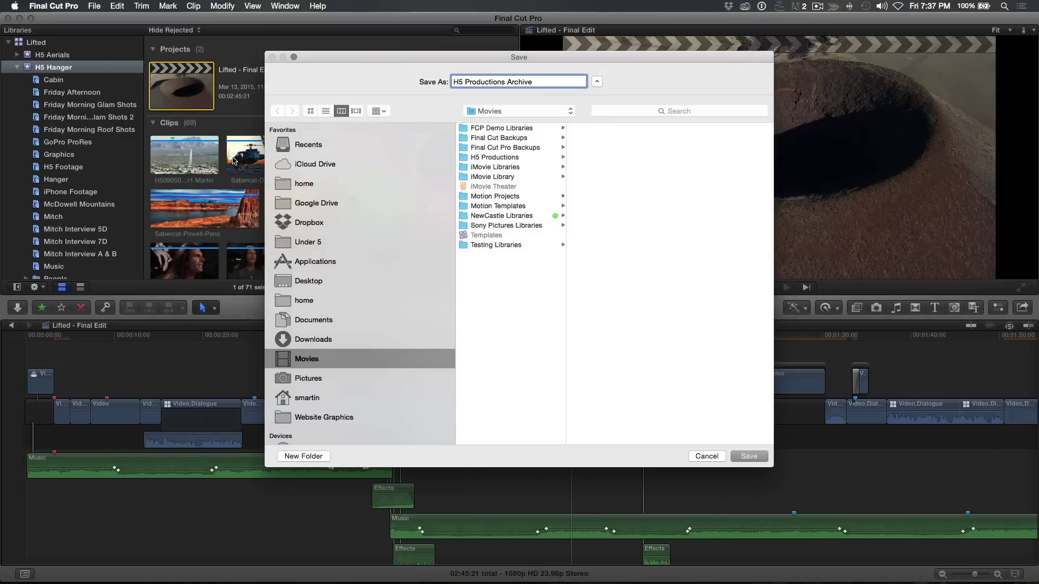
# Step: Save the new library on the Passport drive inside a new 'Library Archives' folder
pyautogui.scroll(-8, 303, 281)
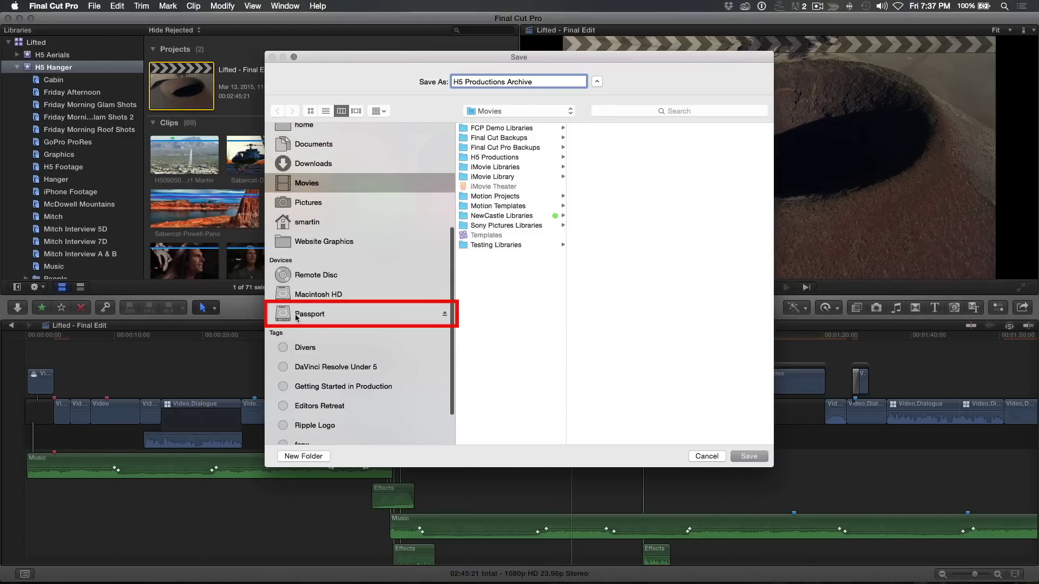
pyautogui.click(296, 316)
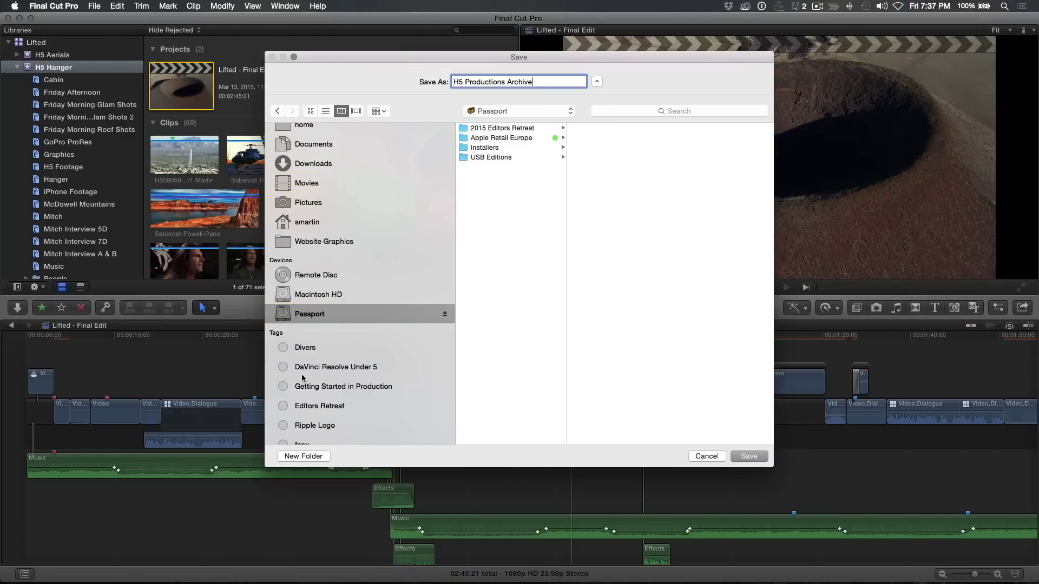
pyautogui.click(303, 456)
pyautogui.write('Li')
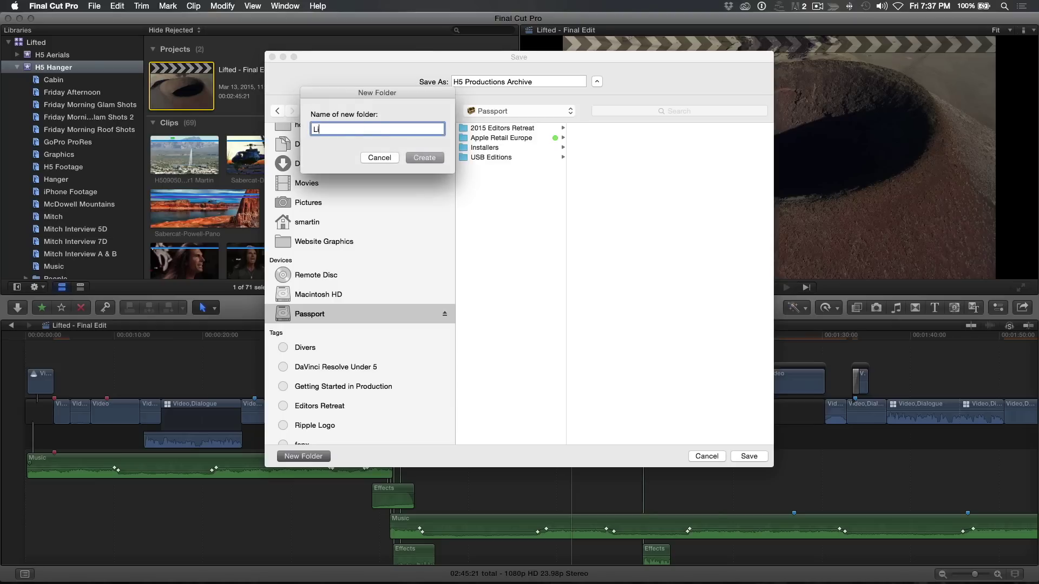
pyautogui.write('brary Archives')
pyautogui.press('Return')
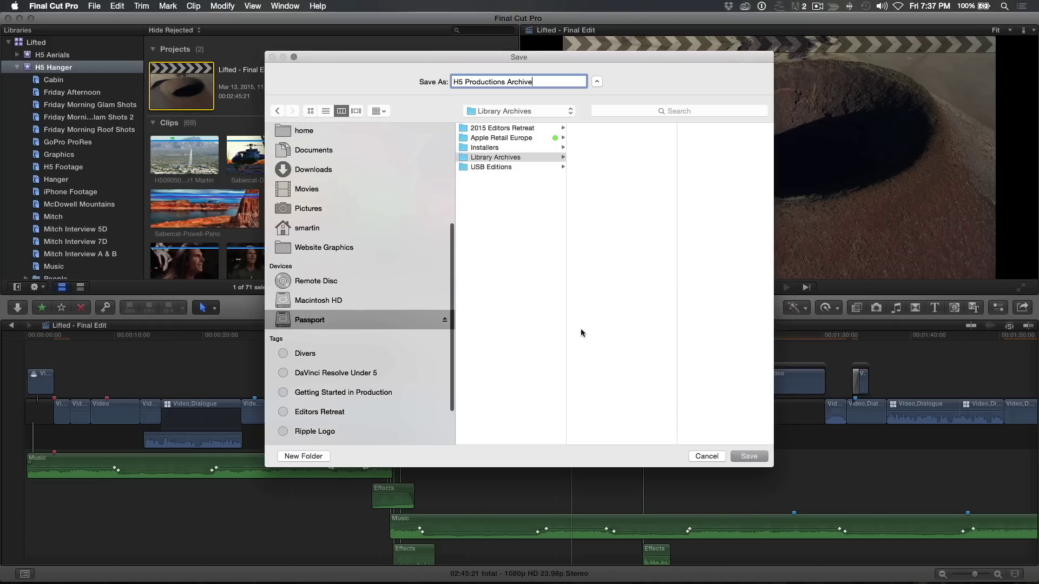
pyautogui.click(741, 457)
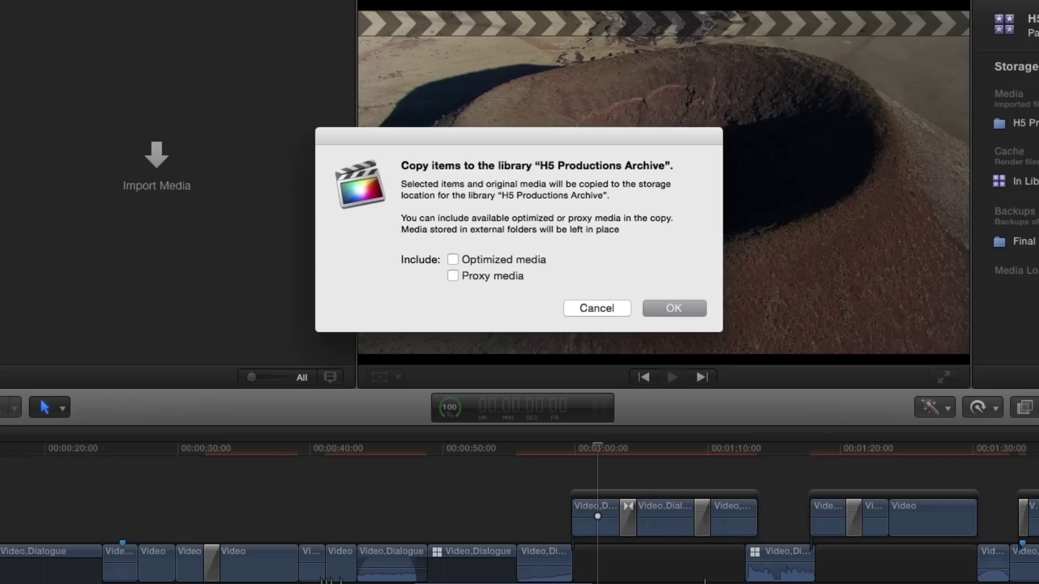
# Step: Accept the copy with original media only, Optimized and Proxy media left unchecked
pyautogui.click(682, 308)
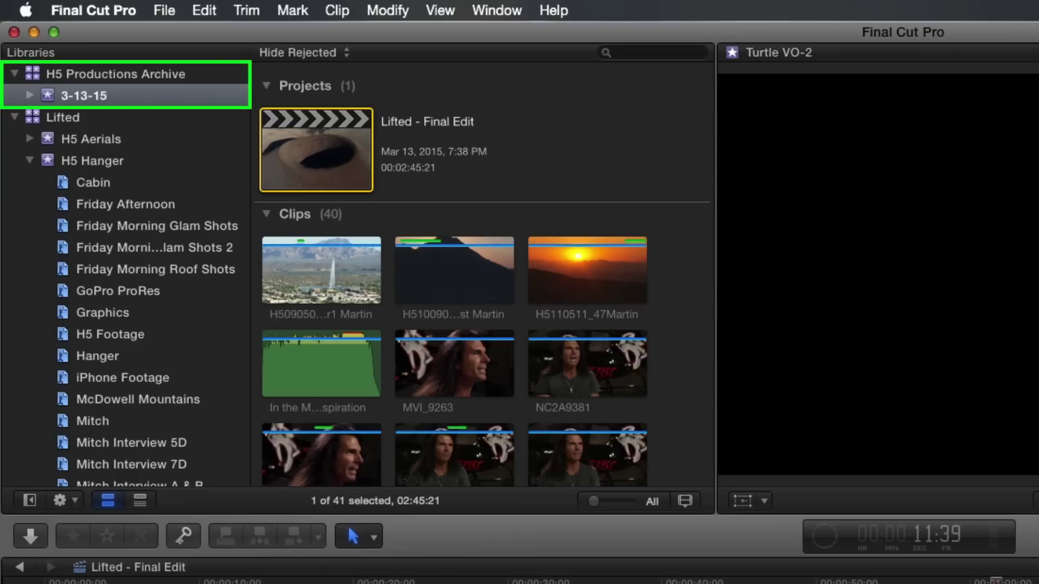
# Step: Scroll through the 3-13-15 event's copied project and 40 clips, then expand and collapse its collections
pyautogui.scroll(-5, 458, 255)
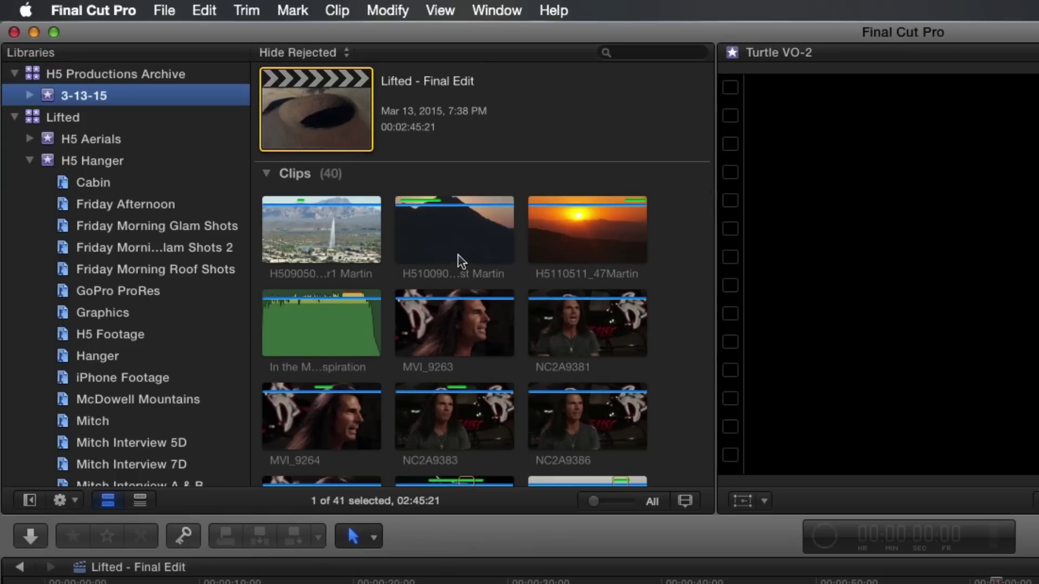
pyautogui.scroll(-6, 458, 254)
pyautogui.scroll(12, 457, 254)
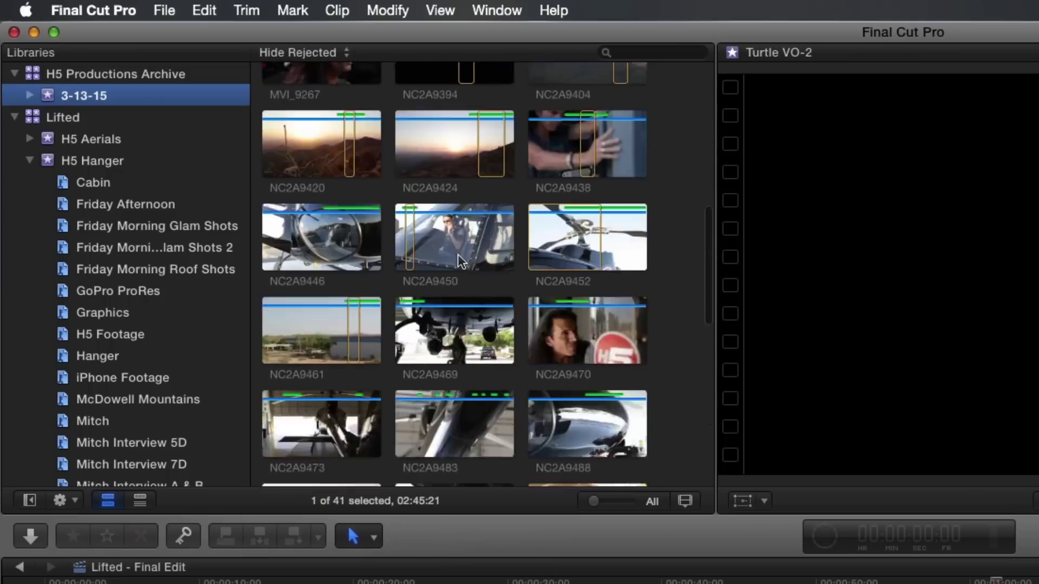
pyautogui.scroll(1, 461, 261)
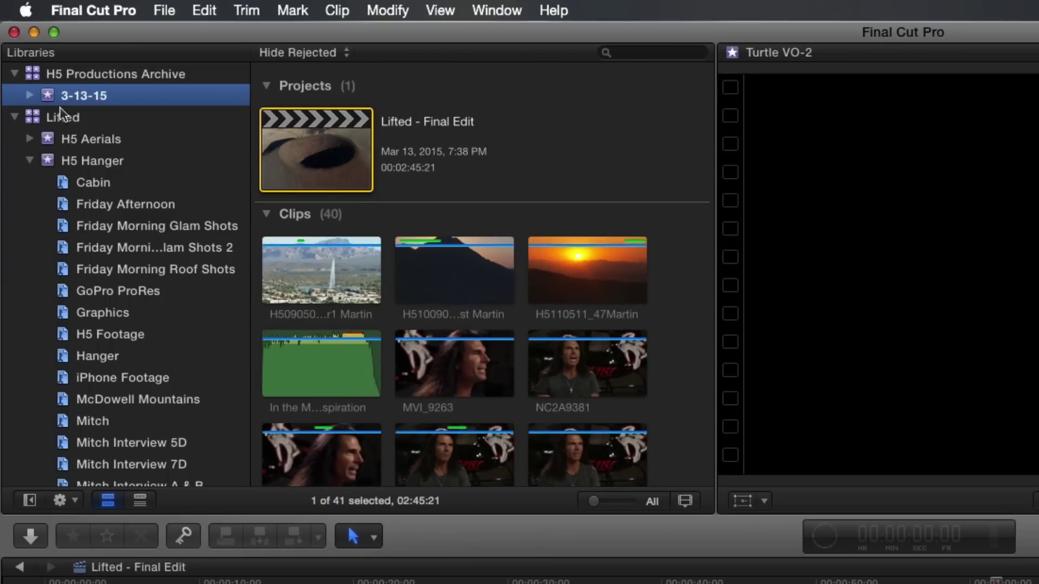
pyautogui.click(29, 96)
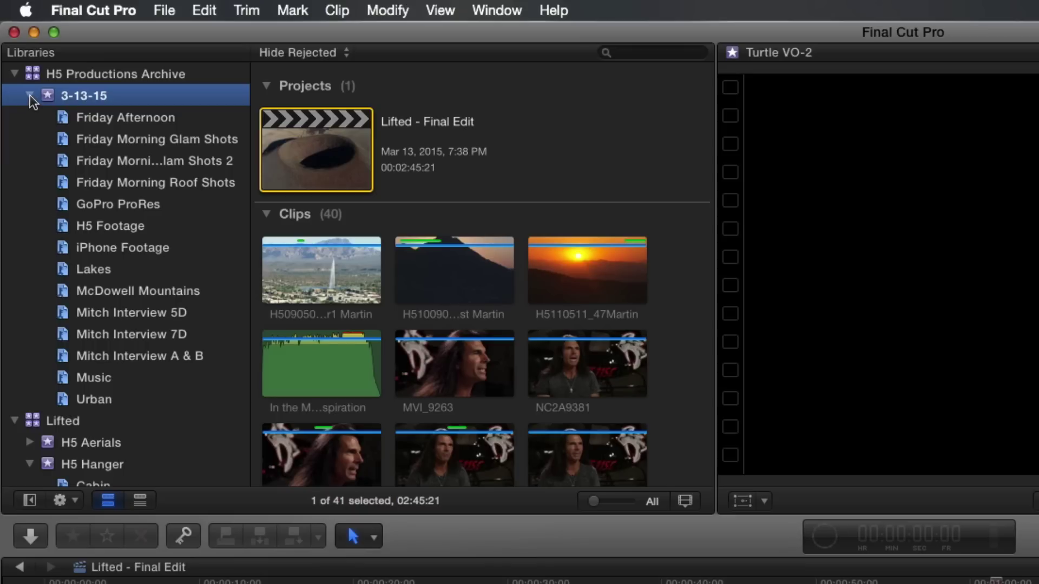
pyautogui.click(30, 96)
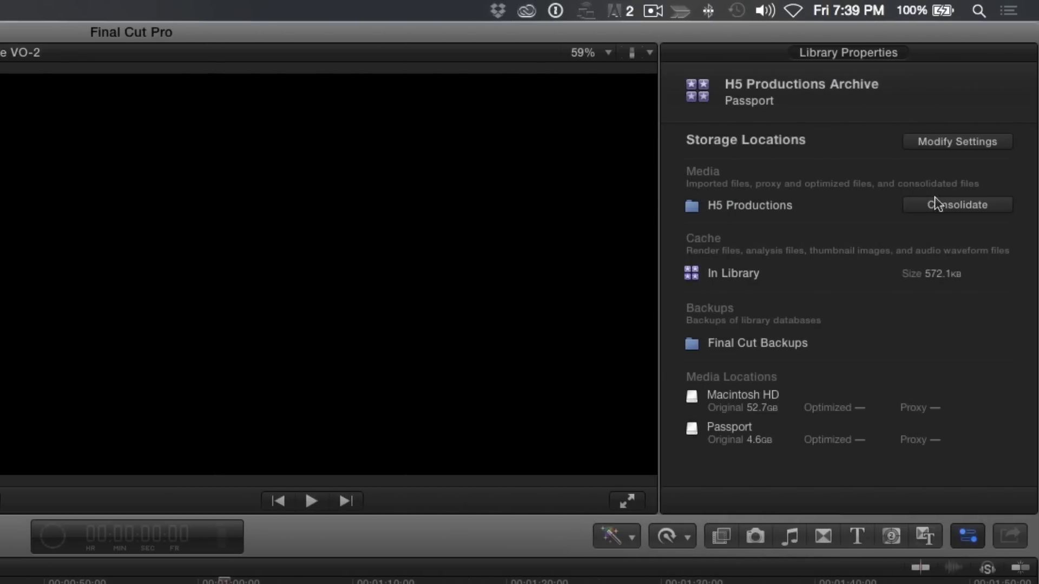
# Step: Change the library's Media storage location from H5 Productions to In Library via Modify Settings
pyautogui.click(980, 143)
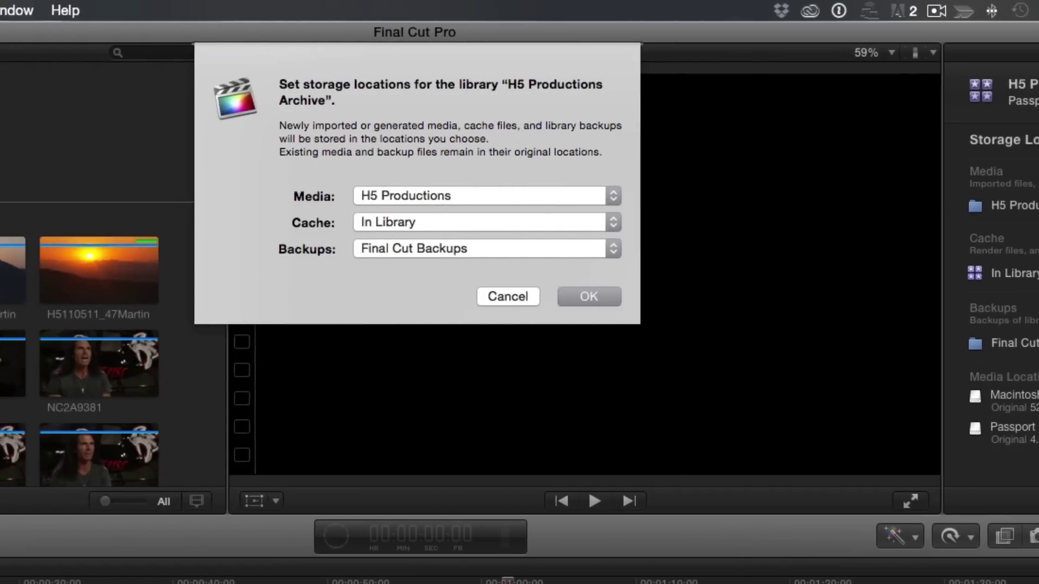
pyautogui.click(640, 196)
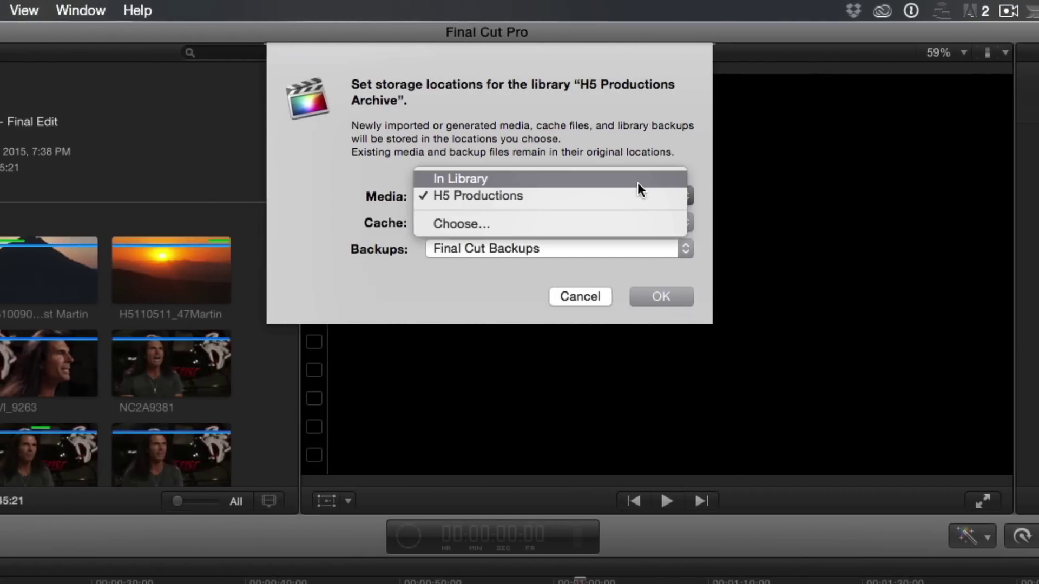
pyautogui.click(637, 178)
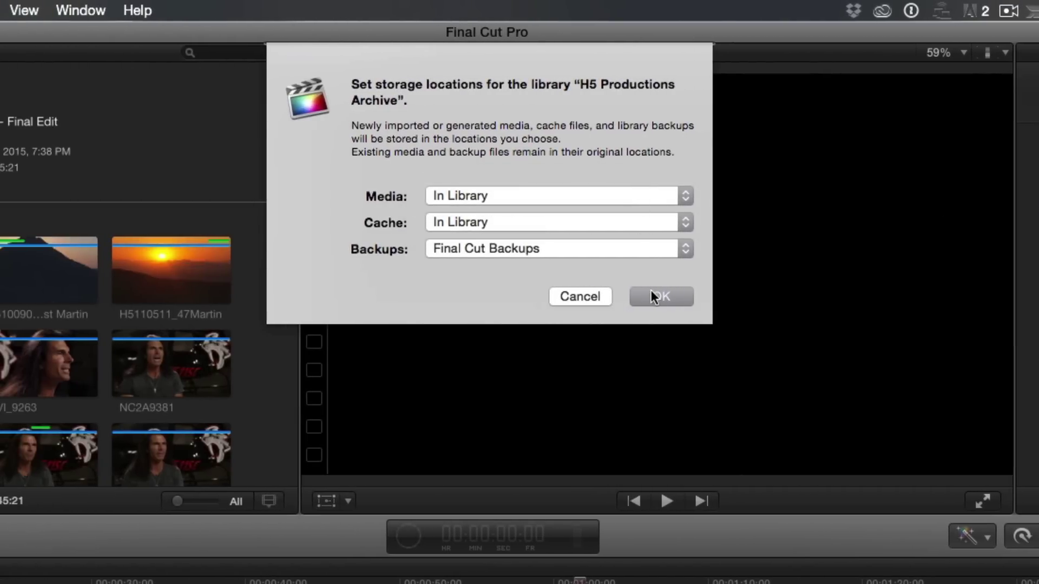
pyautogui.click(651, 295)
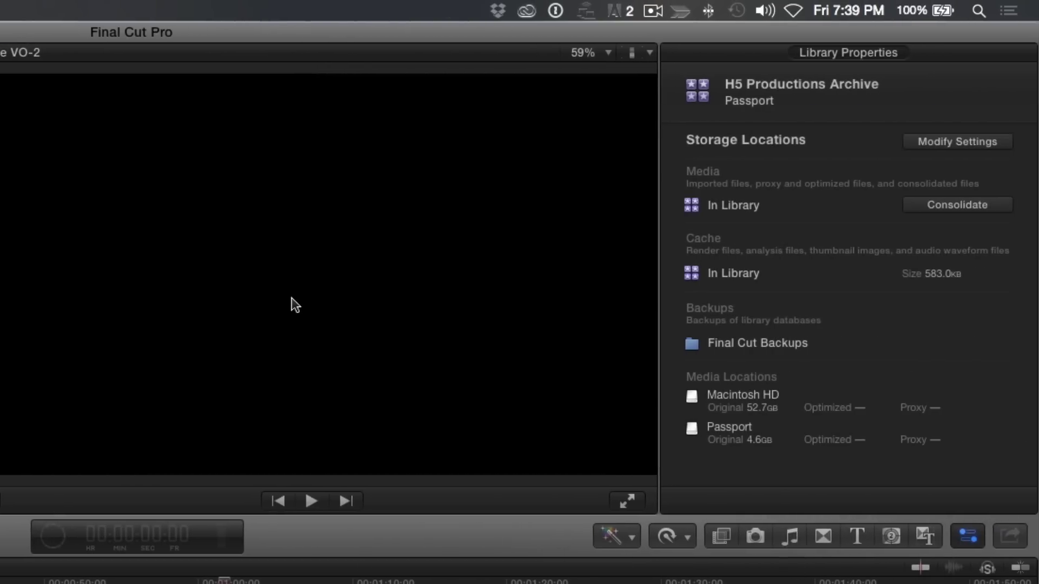
# Step: Run Consolidate from Library Properties, copying only original media with Optimized and Proxy unchecked
pyautogui.click(971, 208)
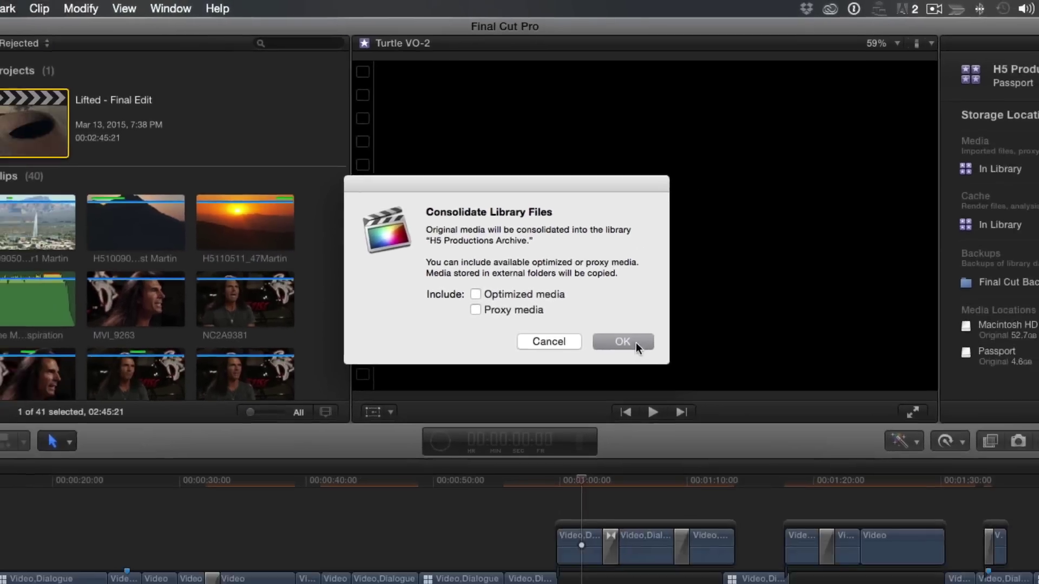
pyautogui.click(638, 415)
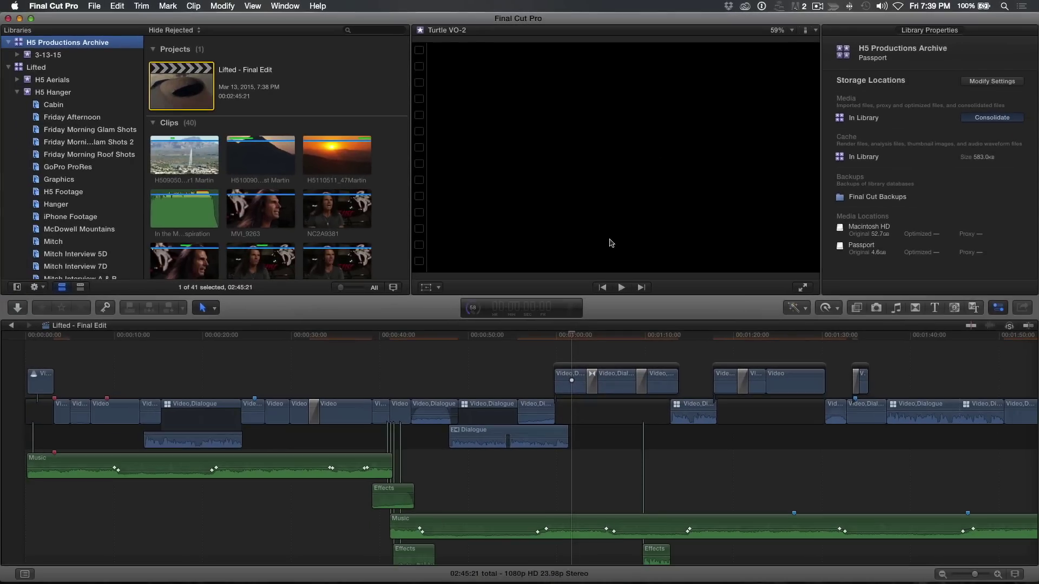